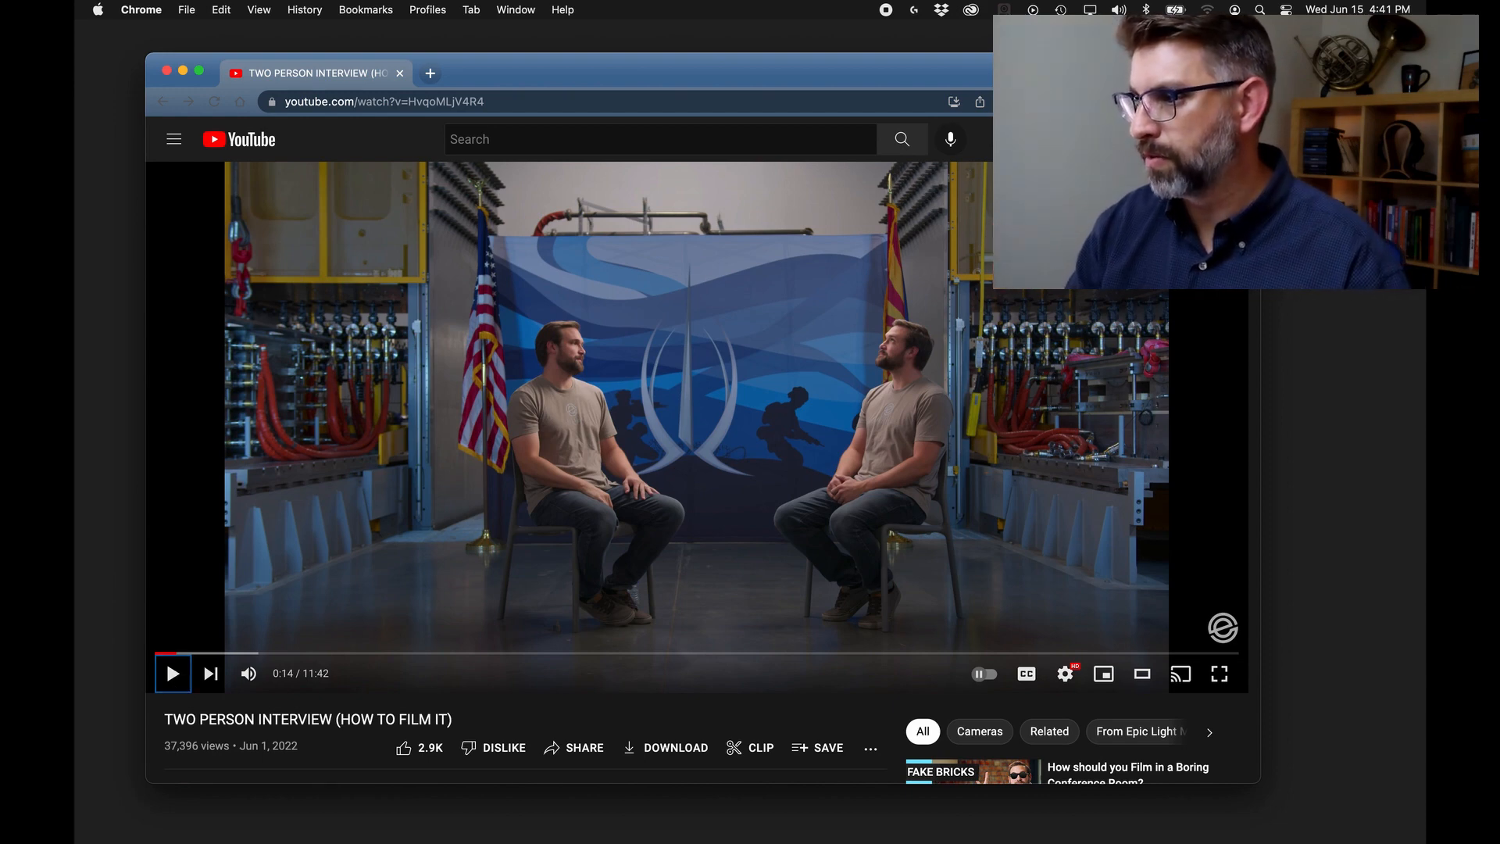
# Close the YouTube interview video page and switch to Photoshop.
pyautogui.press('super+w')
pyautogui.press('super+Tab')
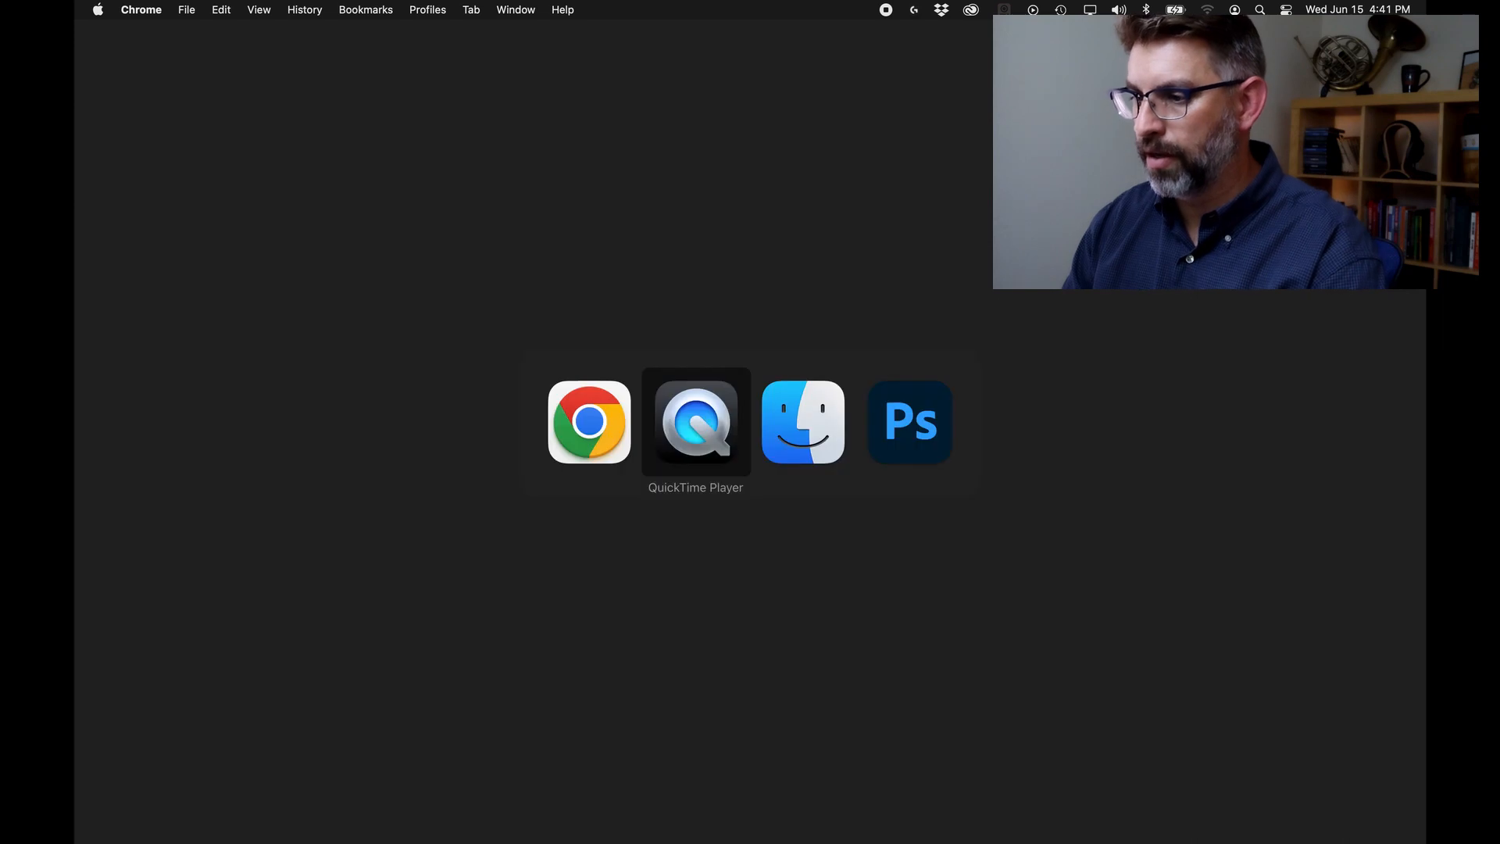
pyautogui.click(907, 435)
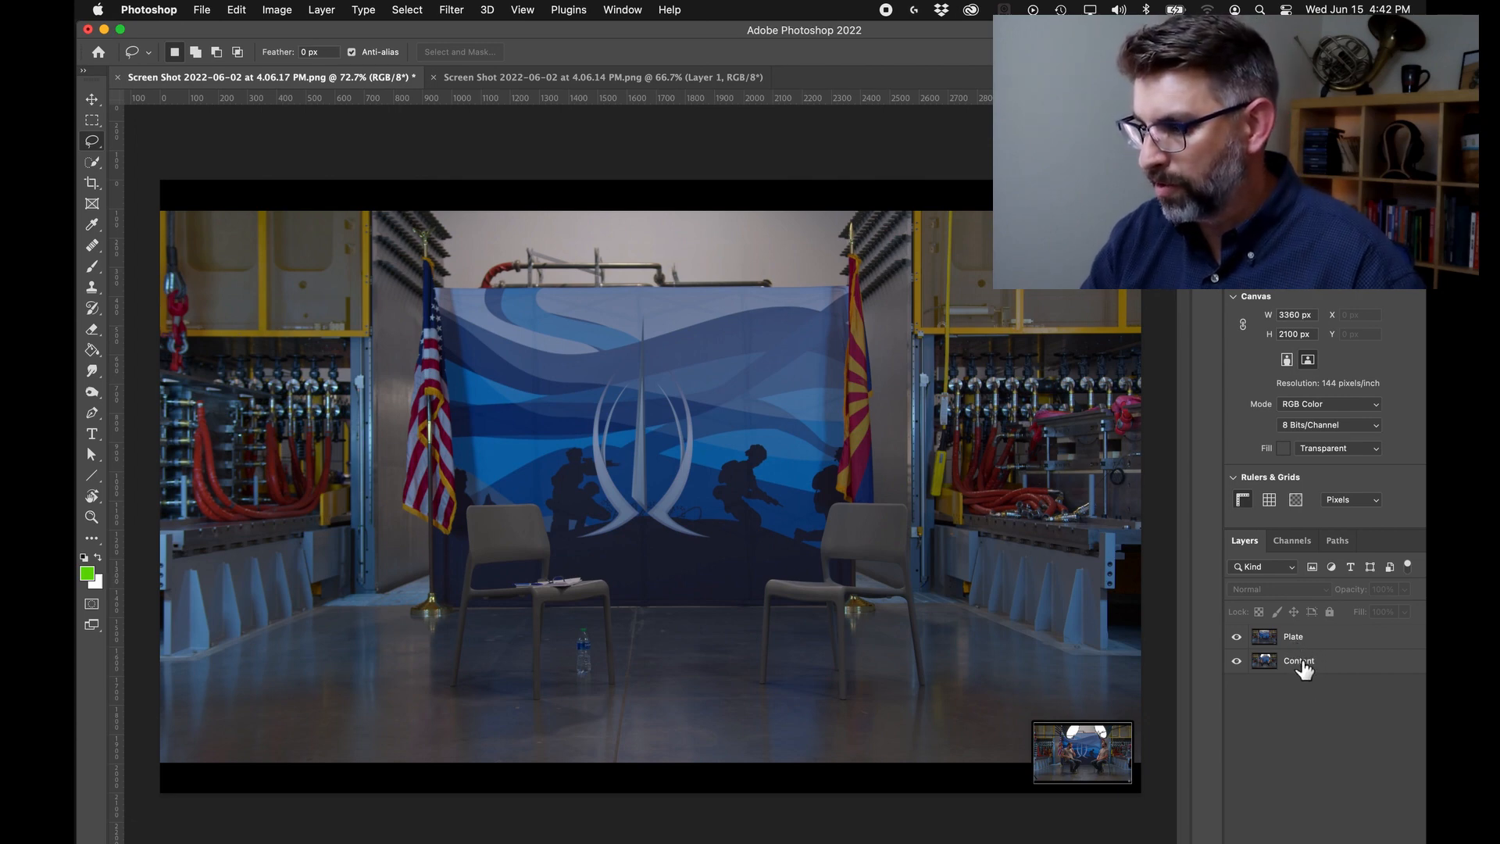
# Toggle the Plate layer's visibility to compare the empty set with the Content layer's frame of the two seated men.
pyautogui.click(1237, 637)
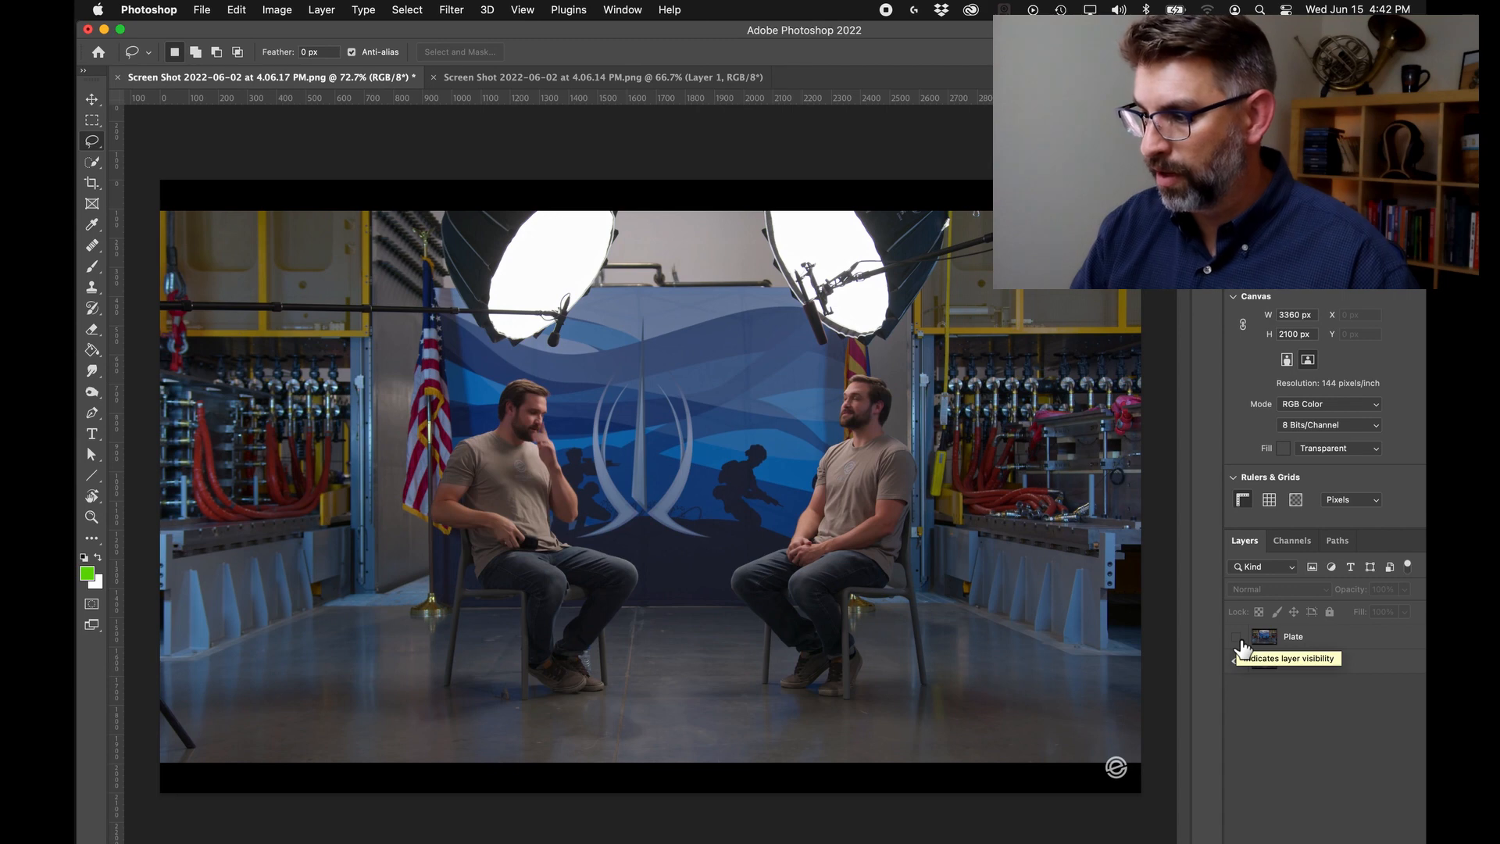
pyautogui.click(1238, 638)
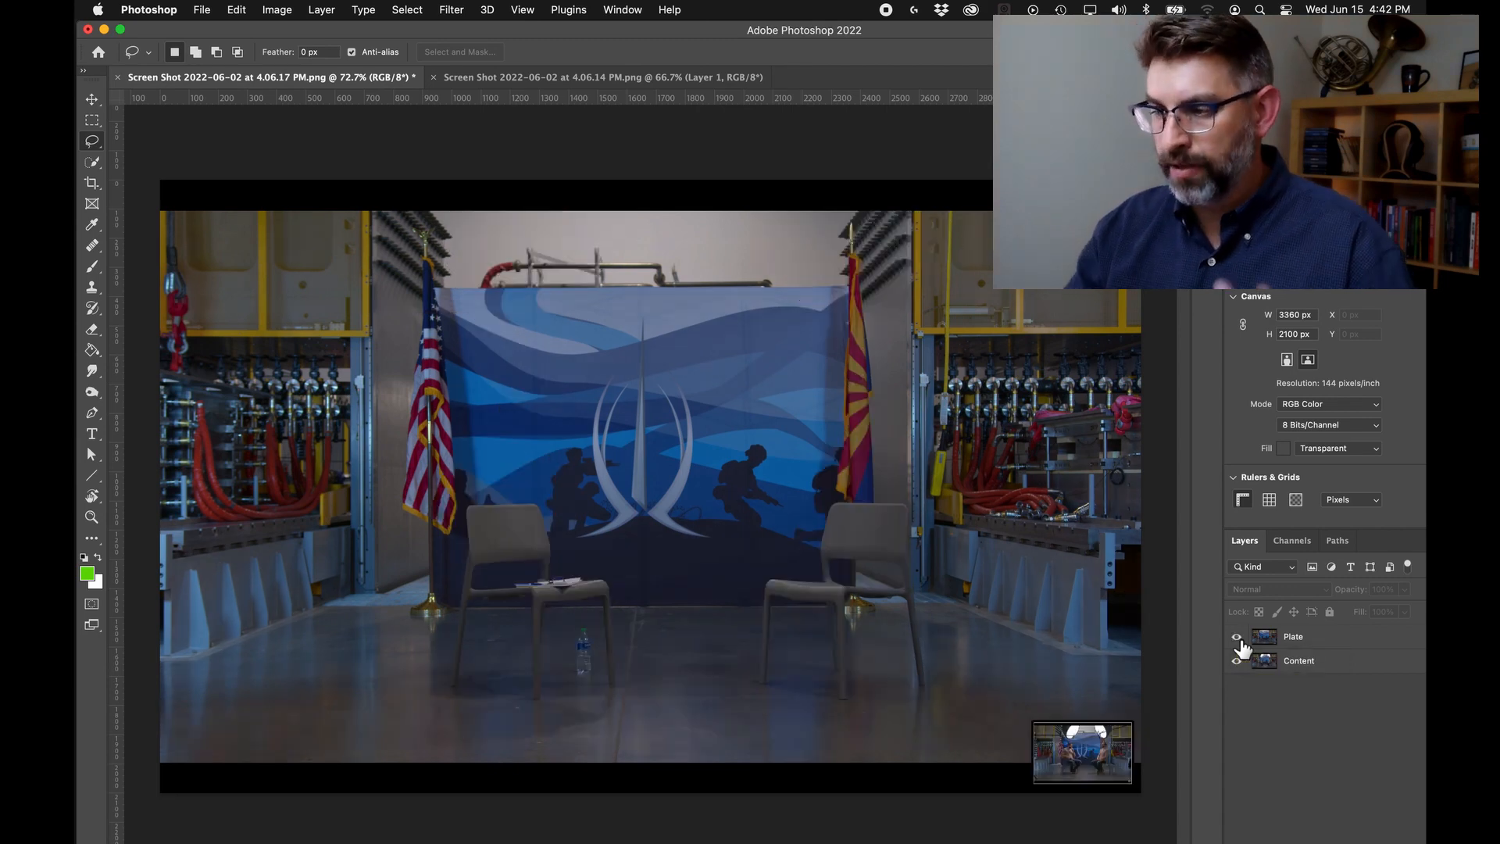
pyautogui.click(1237, 637)
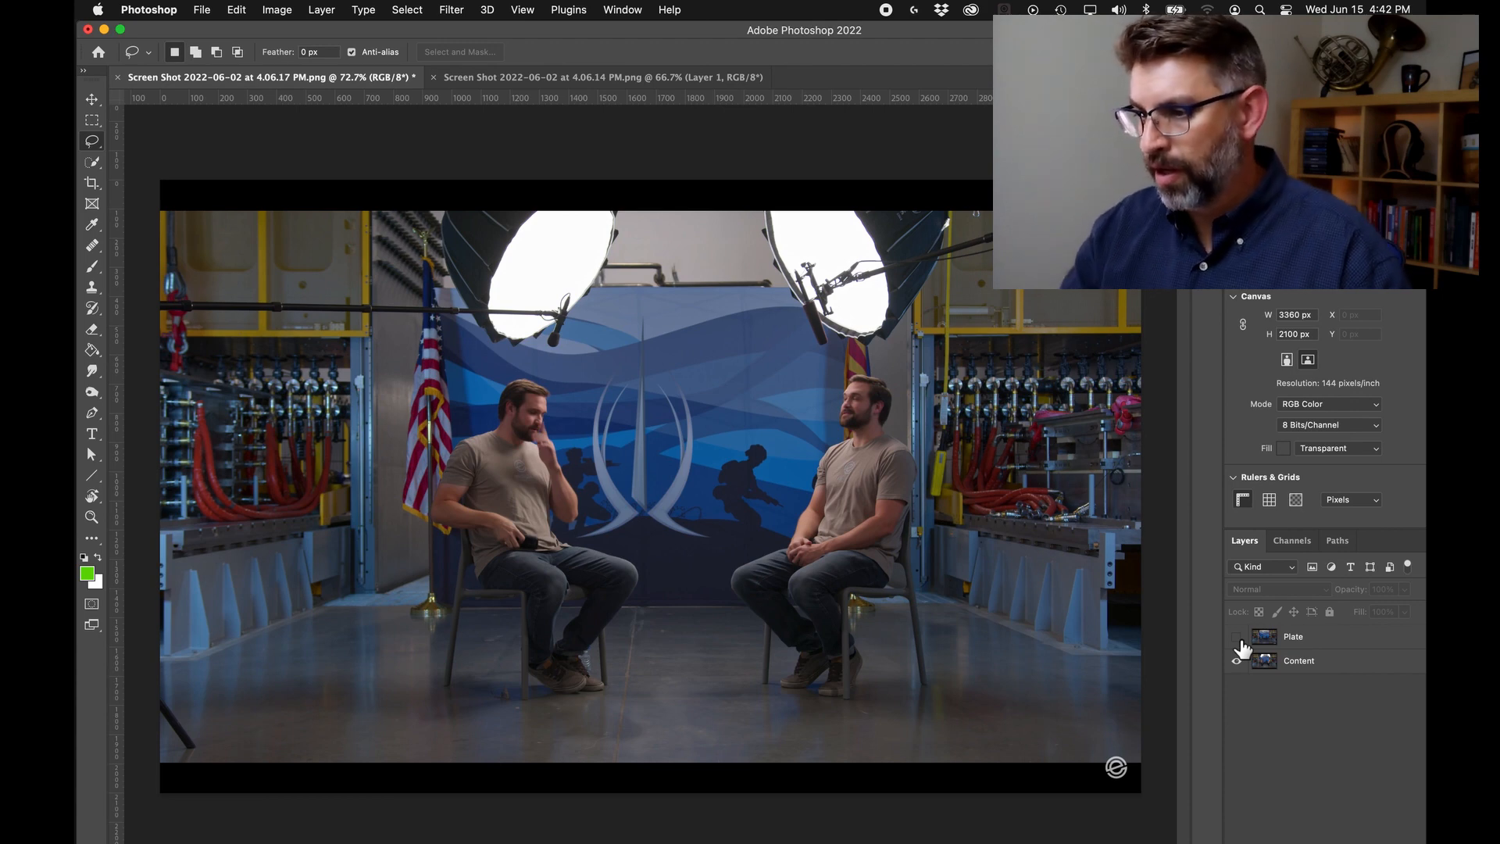
pyautogui.click(1237, 636)
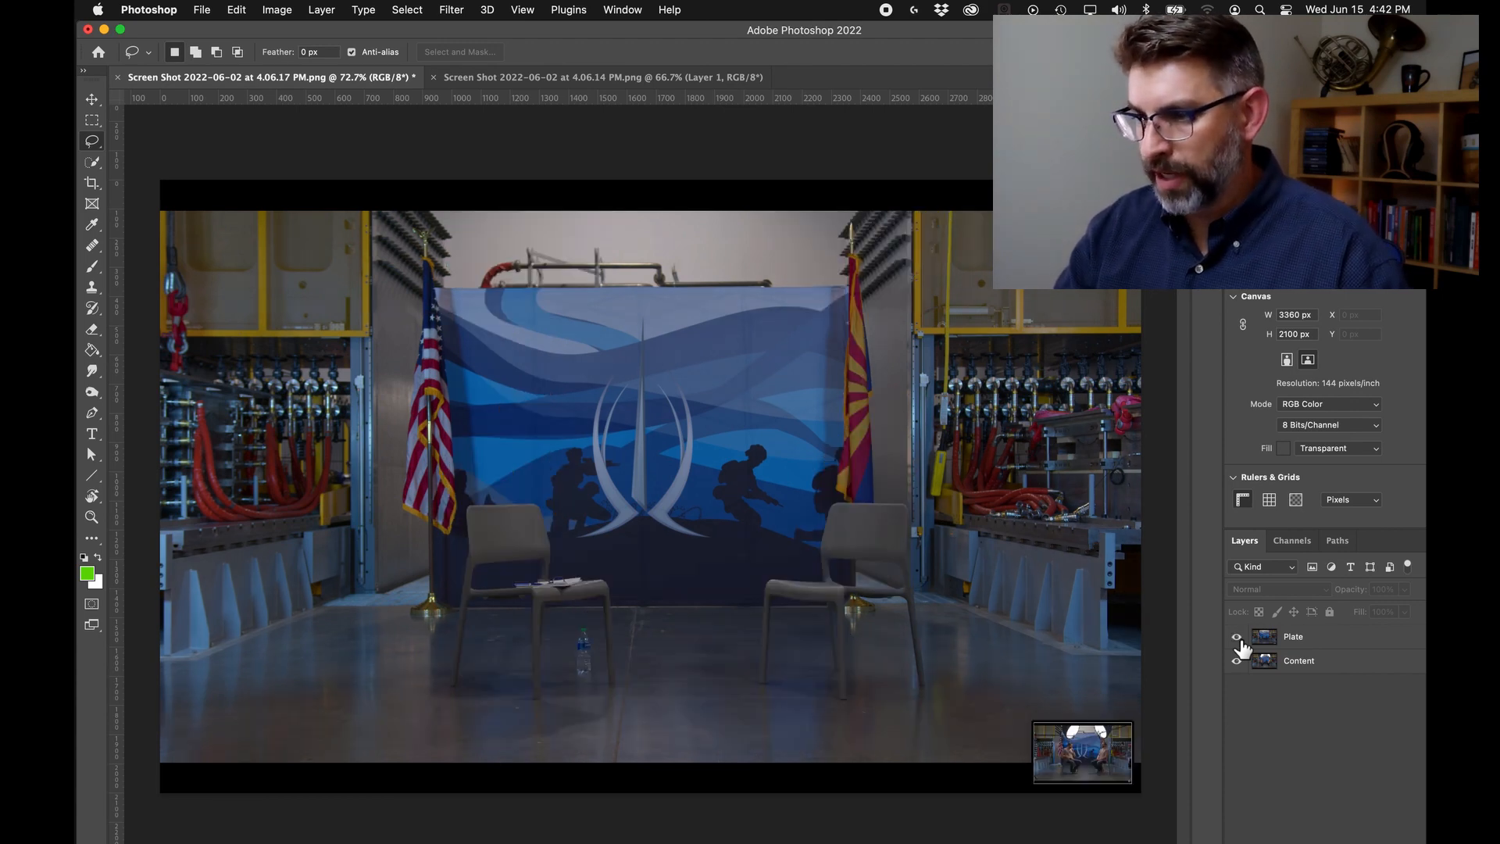
pyautogui.click(1238, 638)
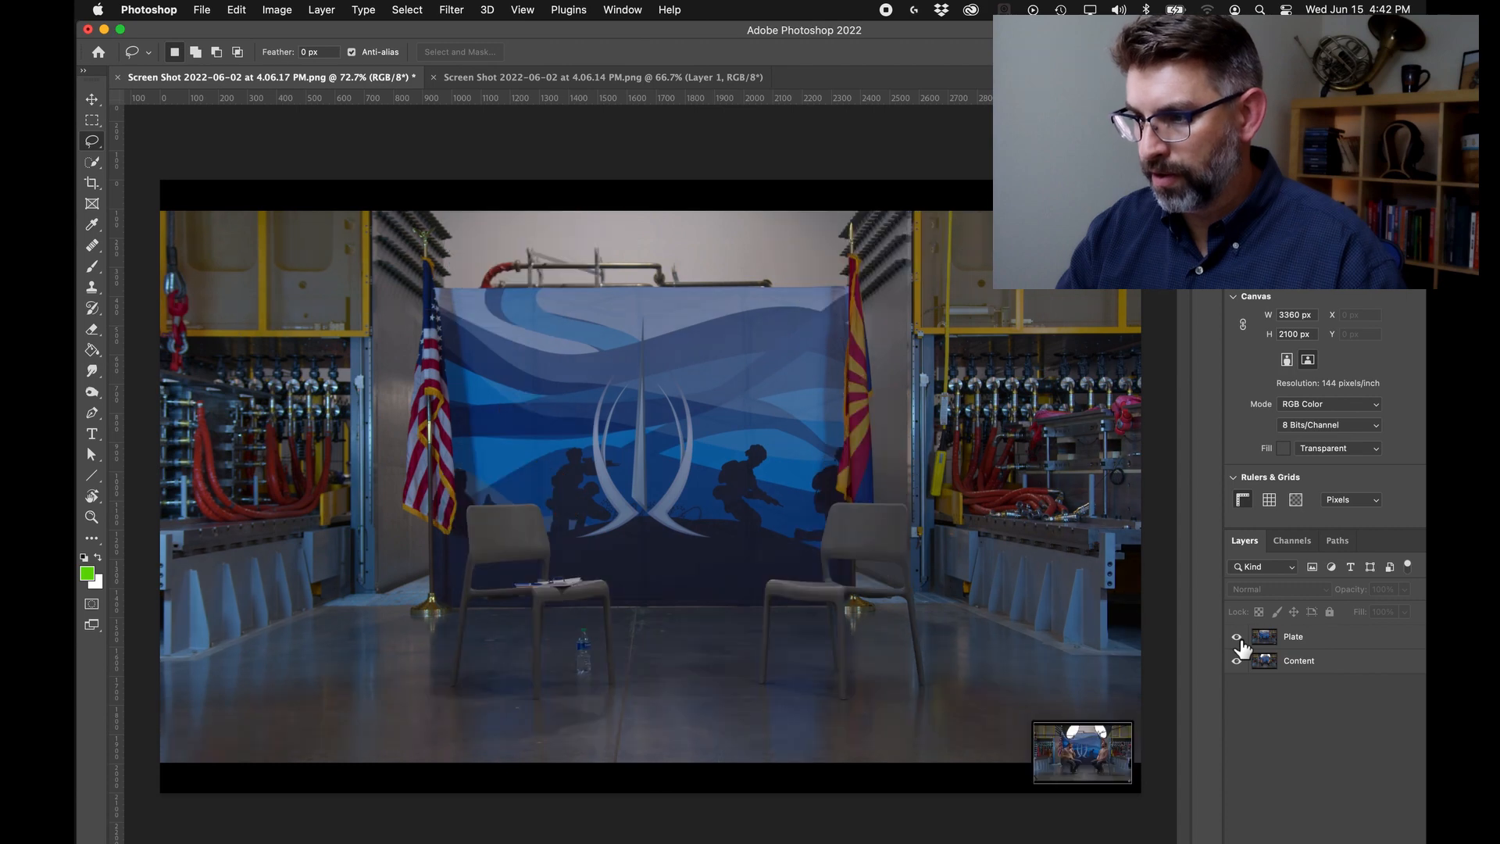
pyautogui.click(1237, 638)
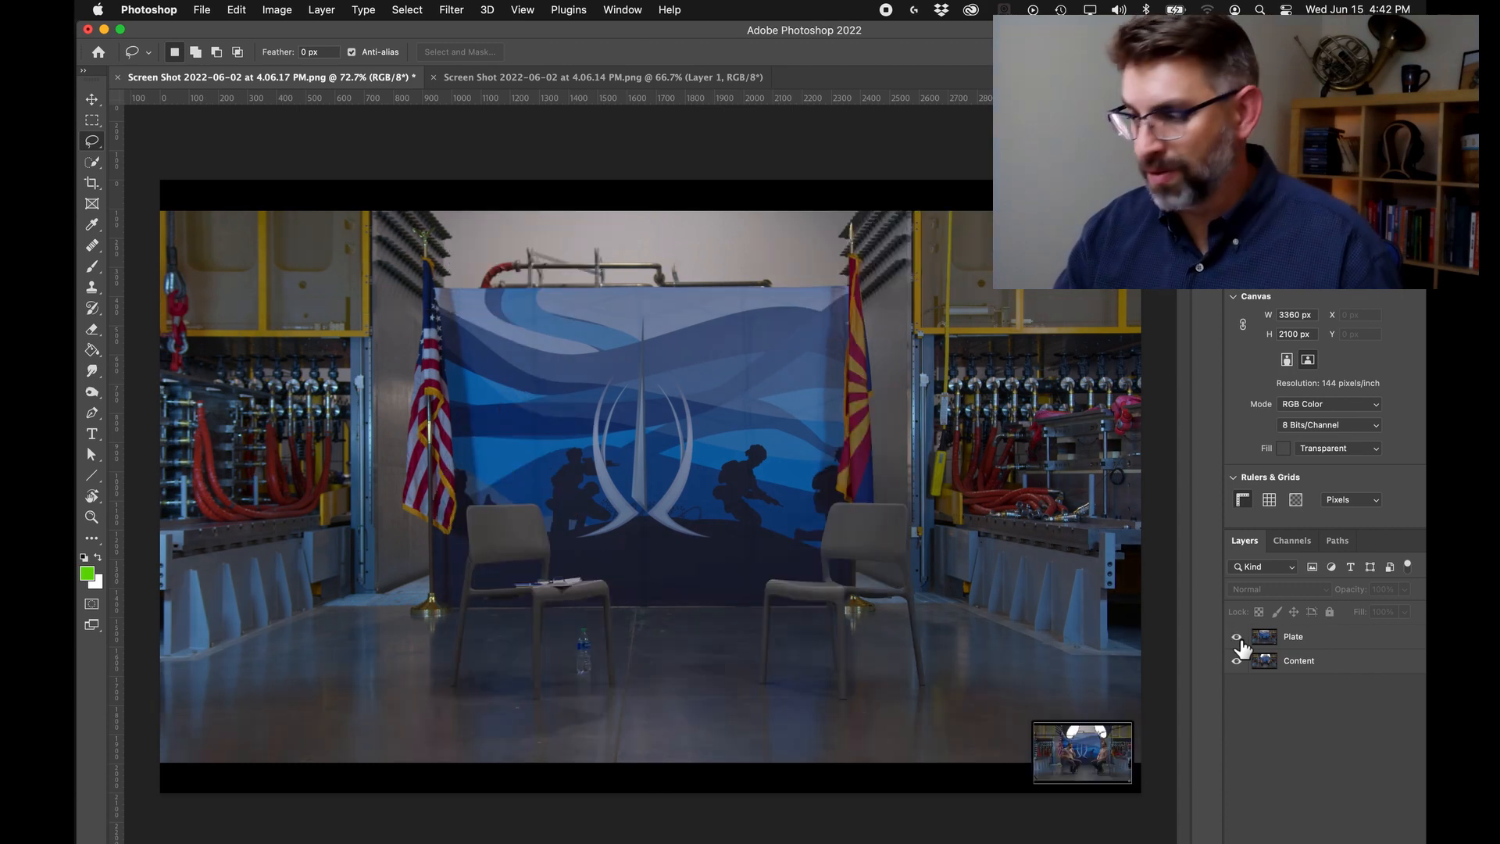
pyautogui.click(1236, 636)
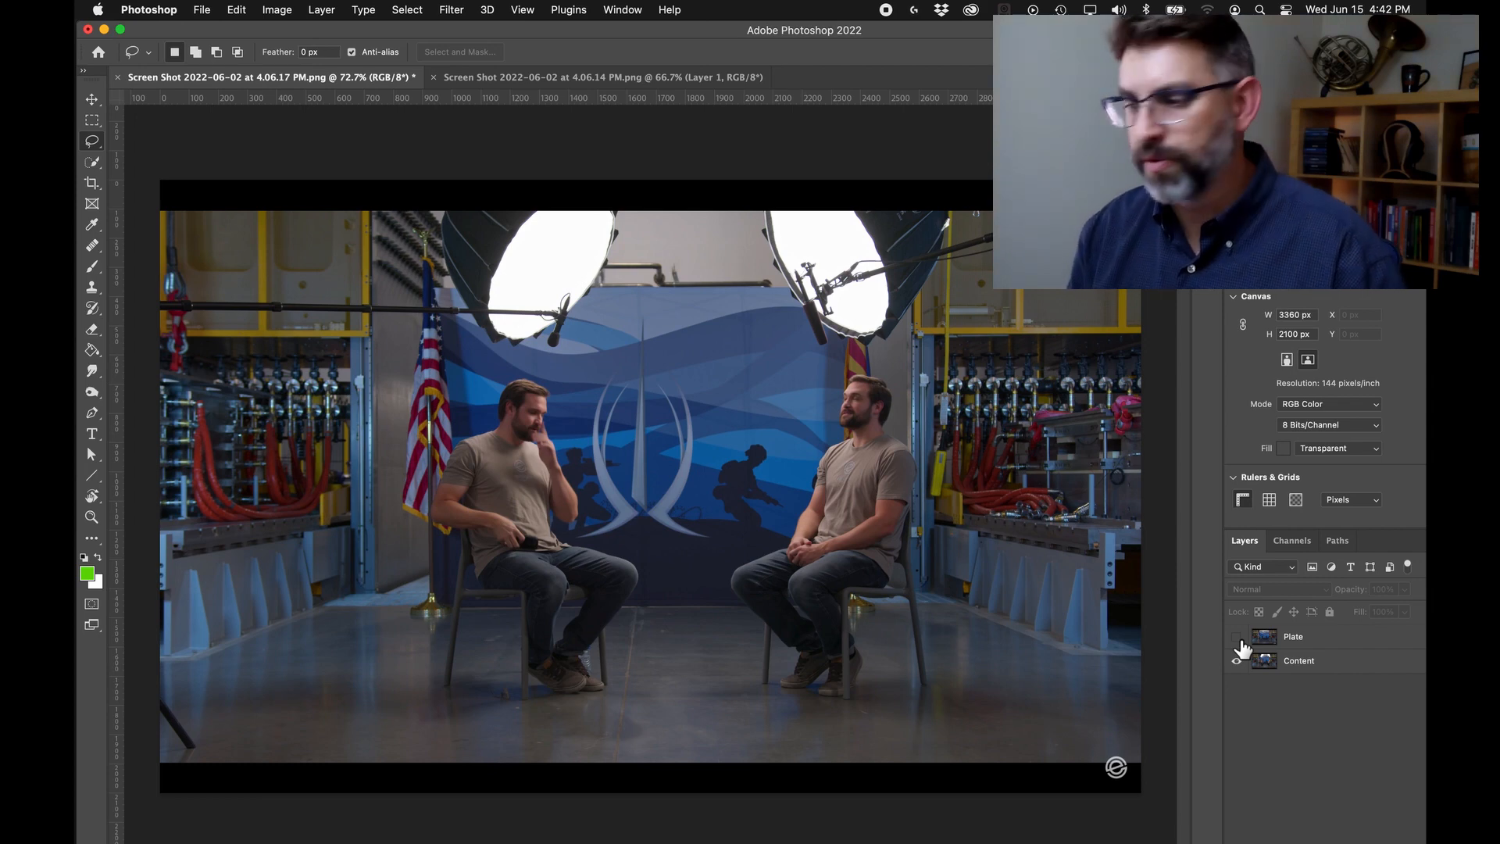
pyautogui.click(1238, 637)
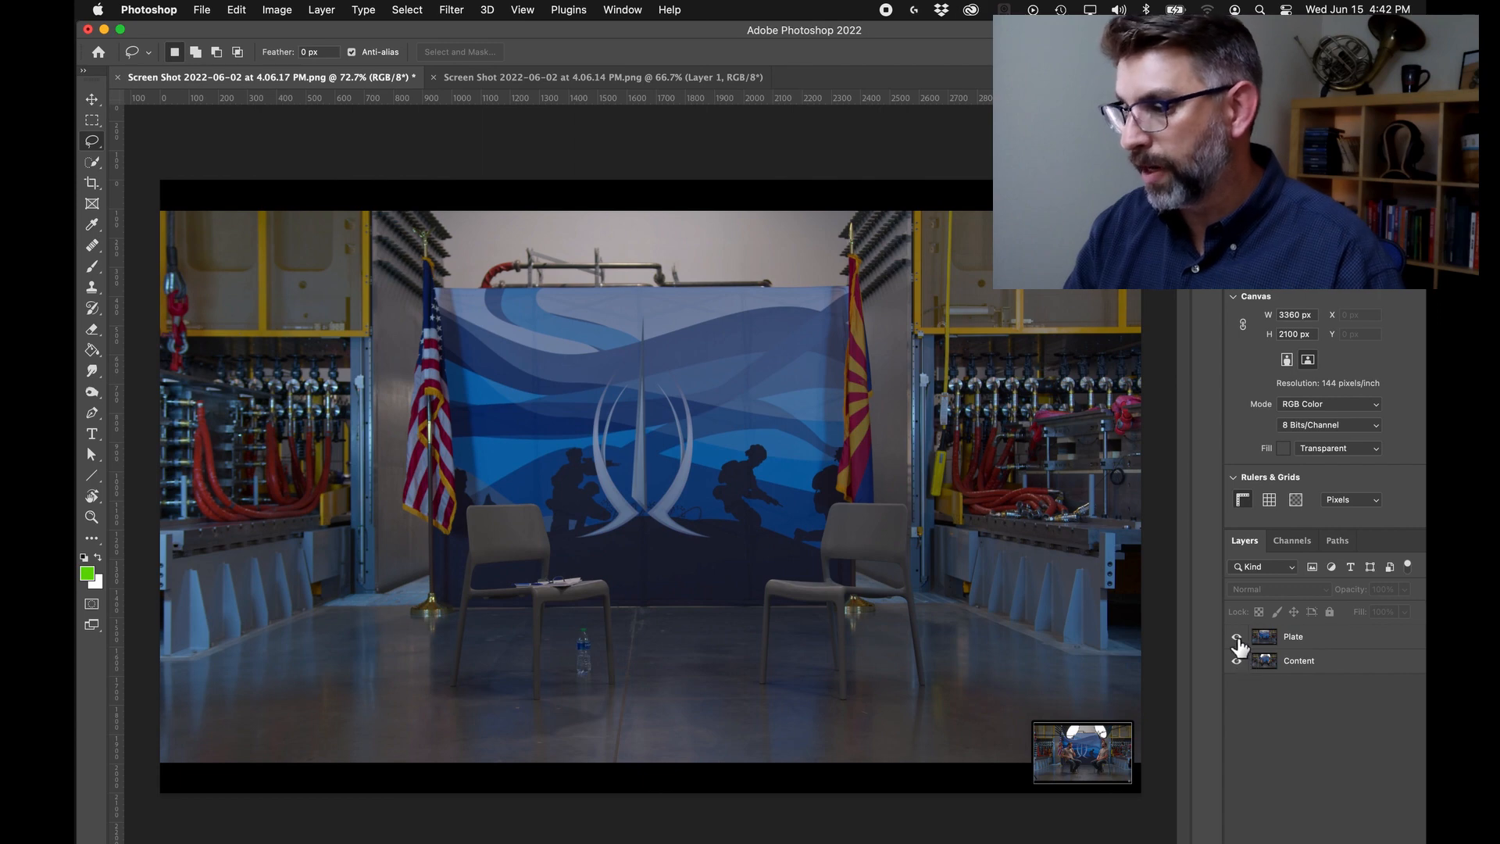
# With Plate hidden and Content active, lasso the stand in the image's lower-left corner and add the upper-left softbox and boom mic.
pyautogui.click(1237, 637)
pyautogui.click(1345, 667)
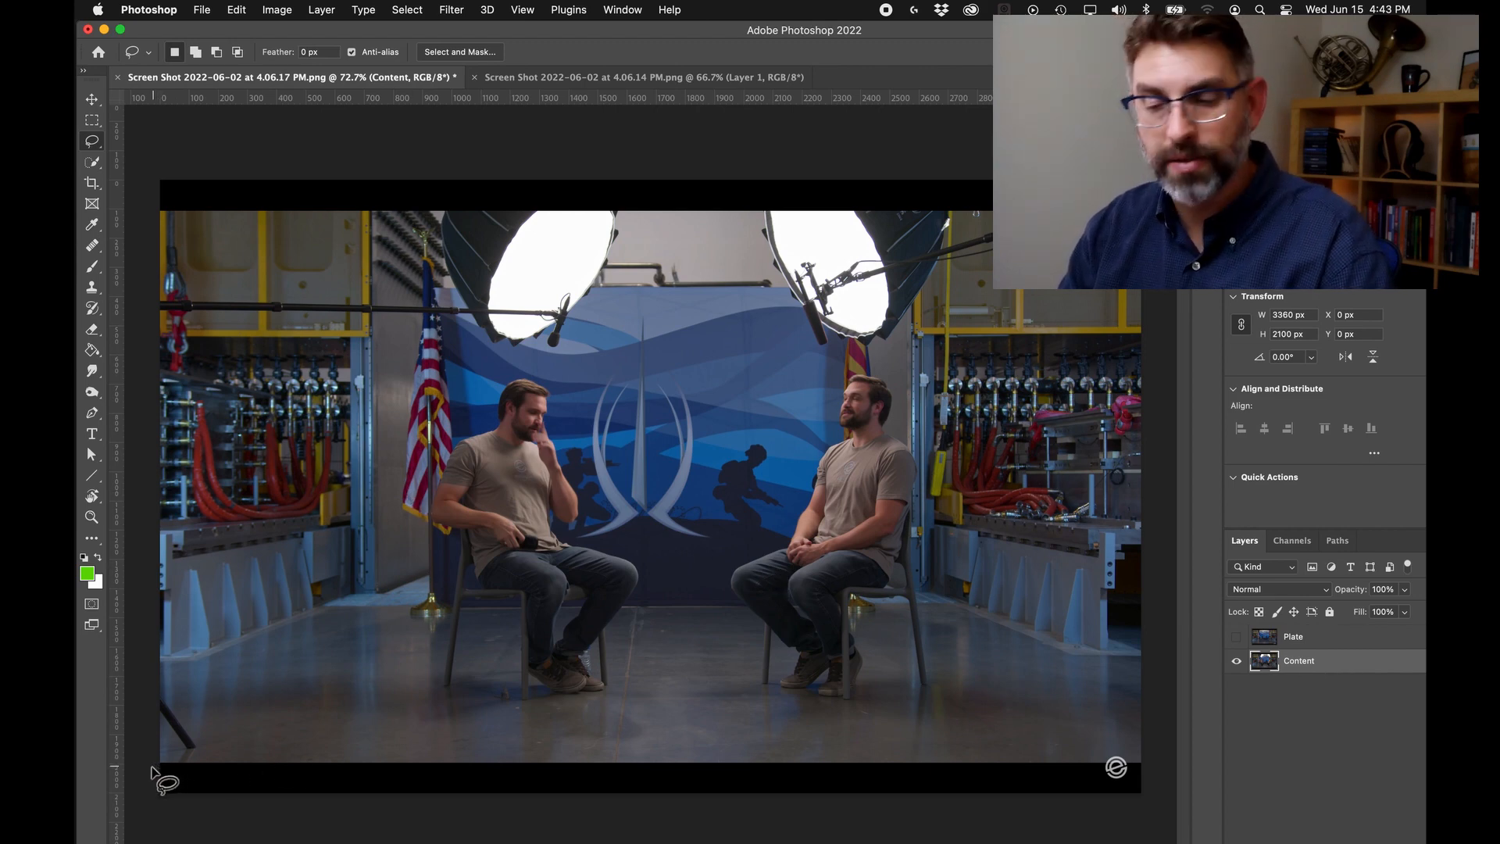
pyautogui.moveTo(147, 772)
pyautogui.mouseDown()
pyautogui.moveTo(213, 759)
pyautogui.moveTo(211, 714)
pyautogui.moveTo(180, 686)
pyautogui.moveTo(155, 686)
pyautogui.moveTo(142, 709)
pyautogui.moveTo(141, 778)
pyautogui.mouseUp()
pyautogui.press('shift')
pyautogui.moveTo(160, 327)
pyautogui.mouseDown()
pyautogui.moveTo(572, 359)
pyautogui.moveTo(636, 302)
pyautogui.moveTo(639, 183)
pyautogui.moveTo(233, 160)
pyautogui.moveTo(152, 226)
pyautogui.moveTo(161, 332)
pyautogui.mouseUp()
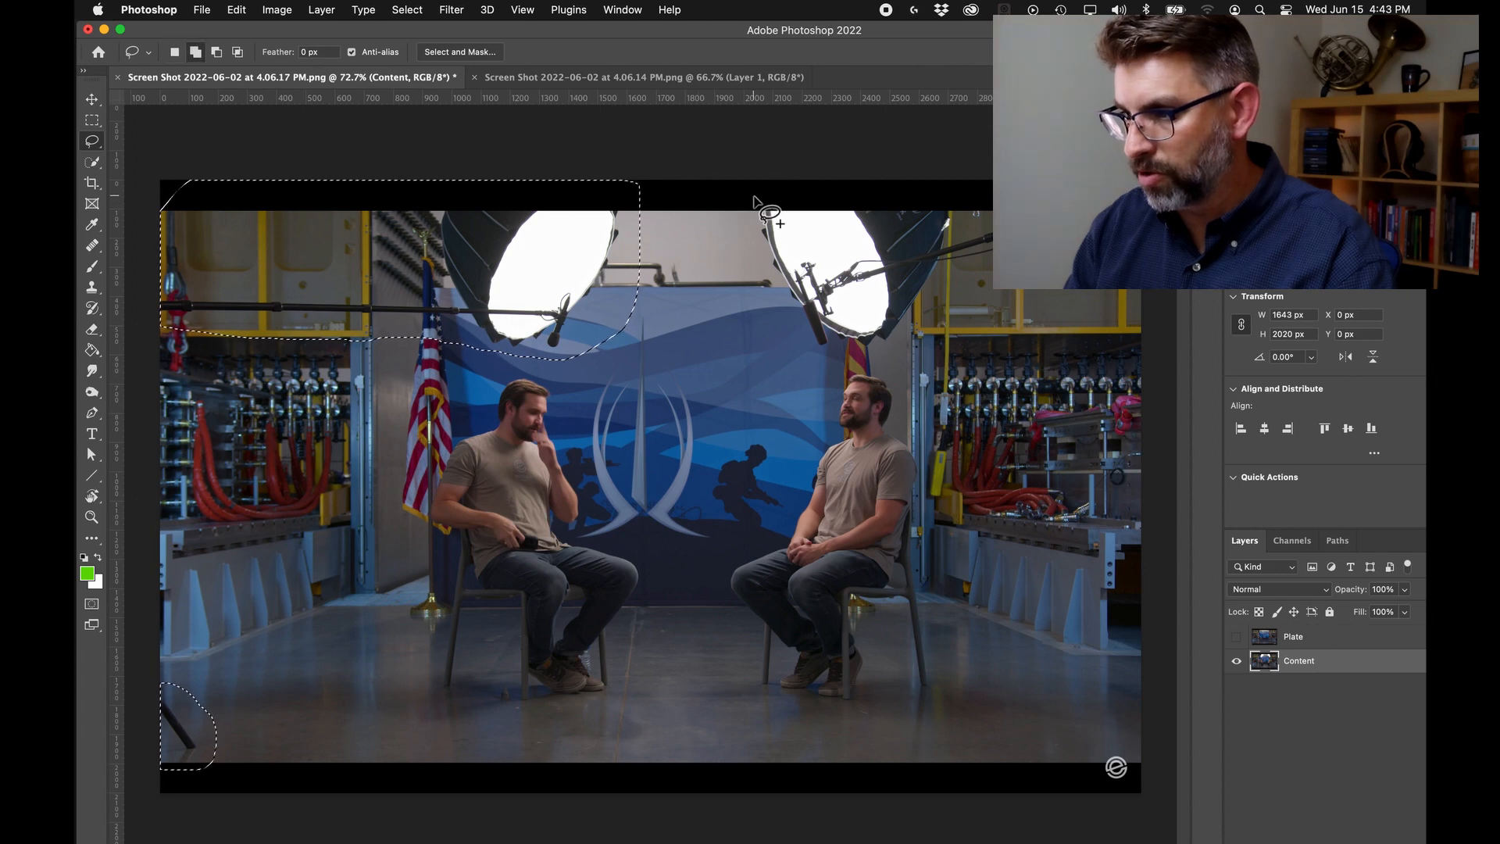
# Add a freehand lasso area around the softbox and boom mic in the image's upper right to the selection.
pyautogui.moveTo(752, 197)
pyautogui.mouseDown()
pyautogui.moveTo(748, 270)
pyautogui.moveTo(774, 332)
pyautogui.moveTo(810, 361)
pyautogui.mouseUp()
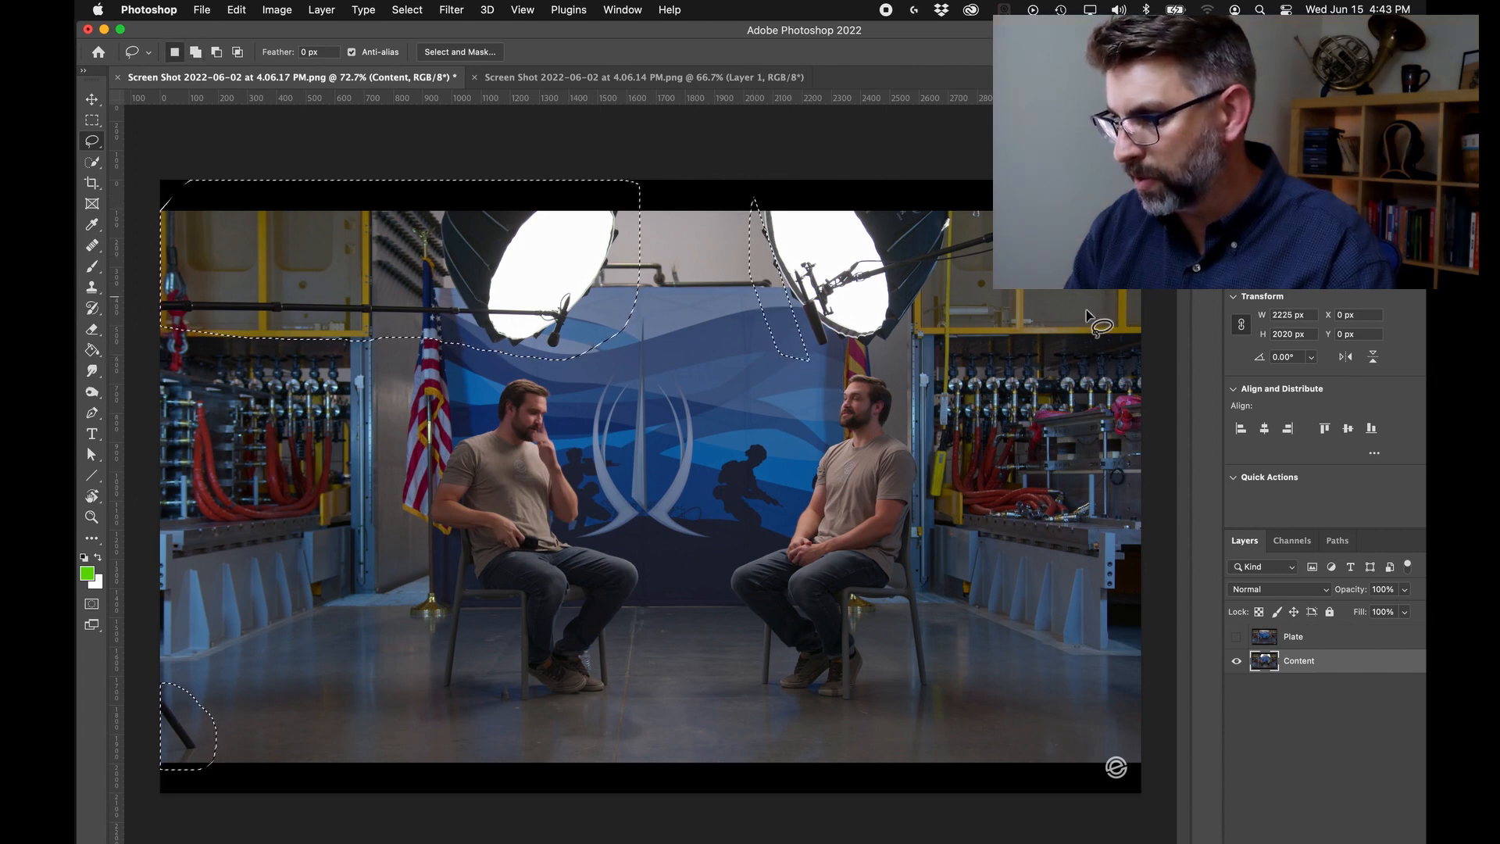
pyautogui.press('super+z')
pyautogui.moveTo(743, 195)
pyautogui.mouseDown()
pyautogui.moveTo(799, 358)
pyautogui.moveTo(853, 358)
pyautogui.moveTo(860, 341)
pyautogui.moveTo(875, 361)
pyautogui.moveTo(903, 359)
pyautogui.moveTo(993, 289)
pyautogui.moveTo(1105, 273)
pyautogui.mouseUp()
pyautogui.moveTo(991, 139)
pyautogui.mouseDown()
pyautogui.moveTo(778, 211)
pyautogui.moveTo(745, 201)
pyautogui.mouseUp()
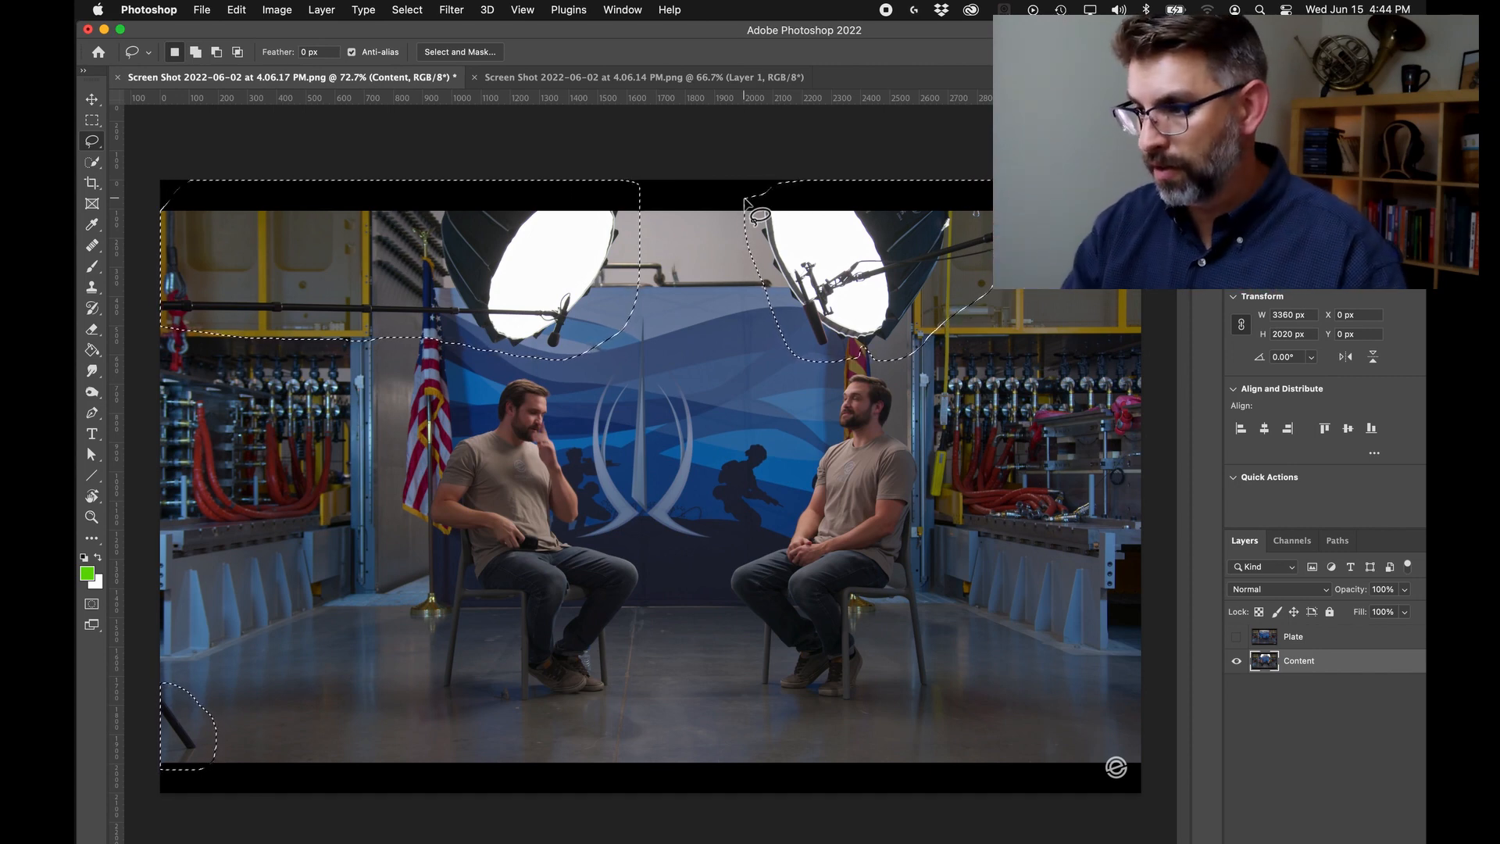
# With only the Plate layer shown and active, invert the selection, delete the selected pixels and deselect.
pyautogui.click(1235, 661)
pyautogui.click(1236, 636)
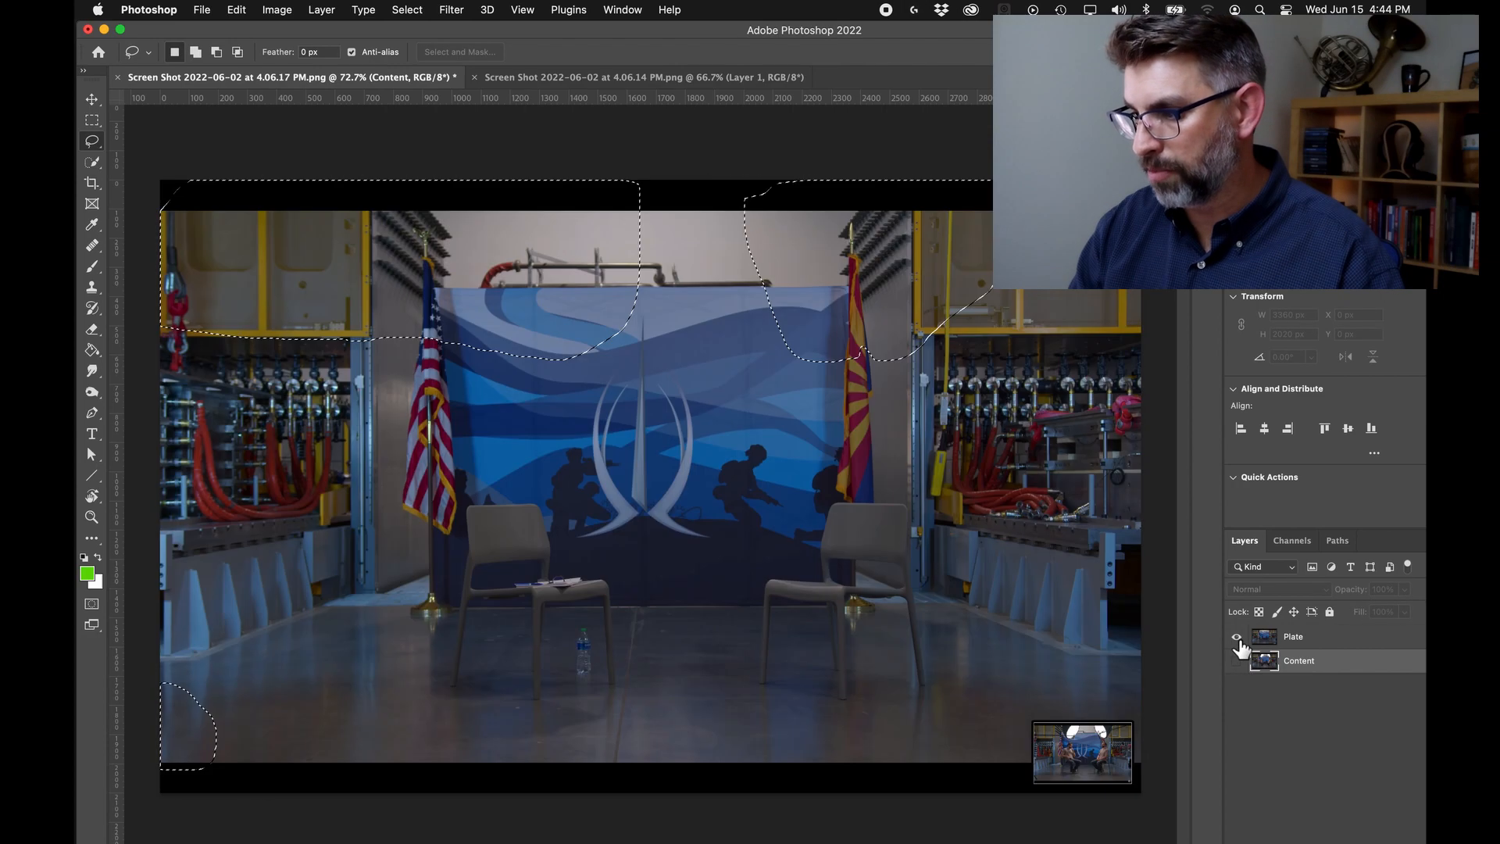
pyautogui.click(1347, 648)
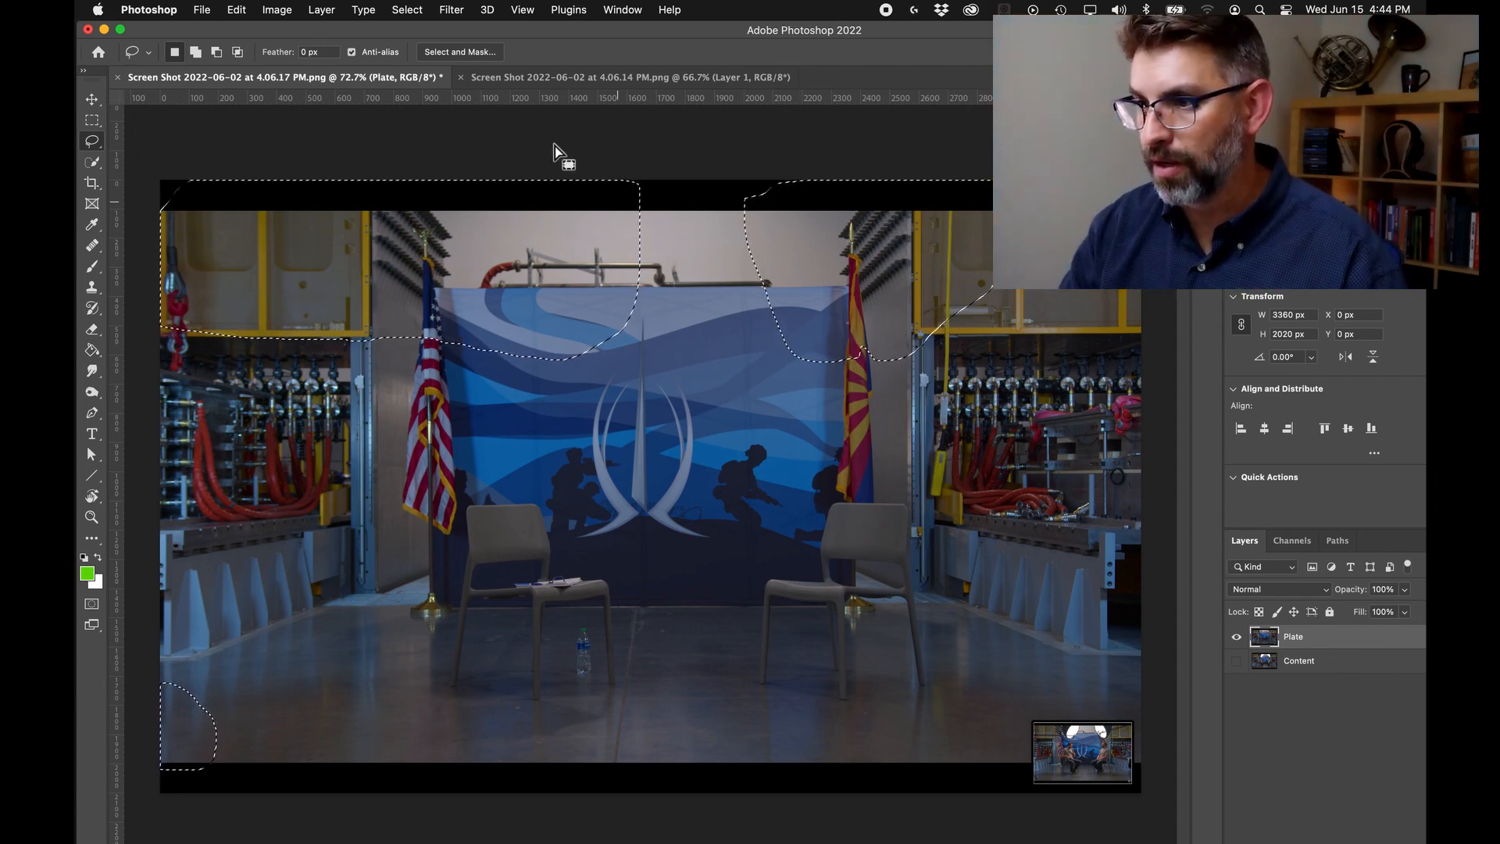
pyautogui.click(410, 11)
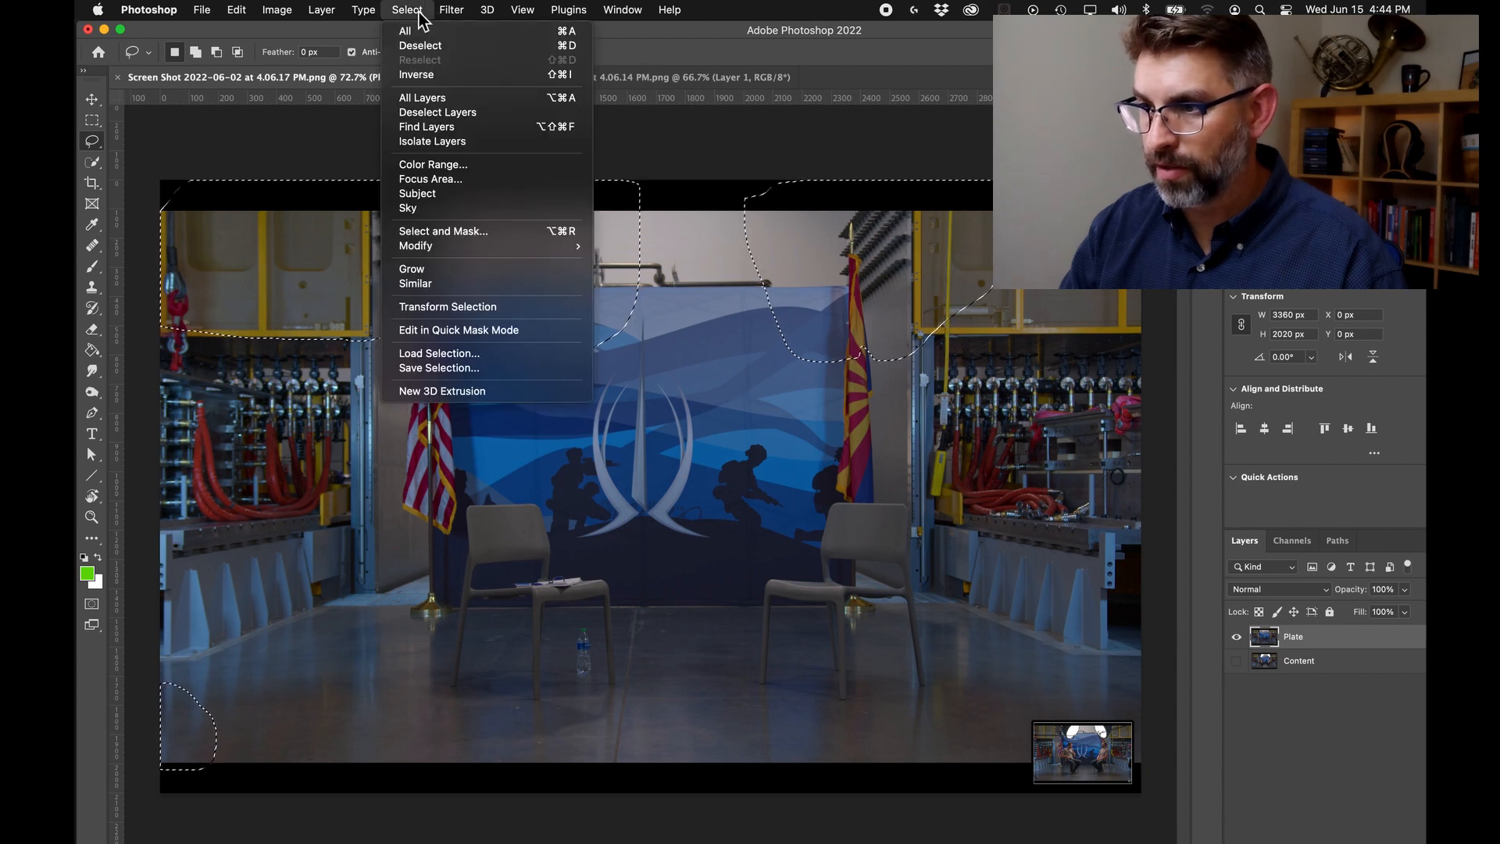
pyautogui.click(422, 74)
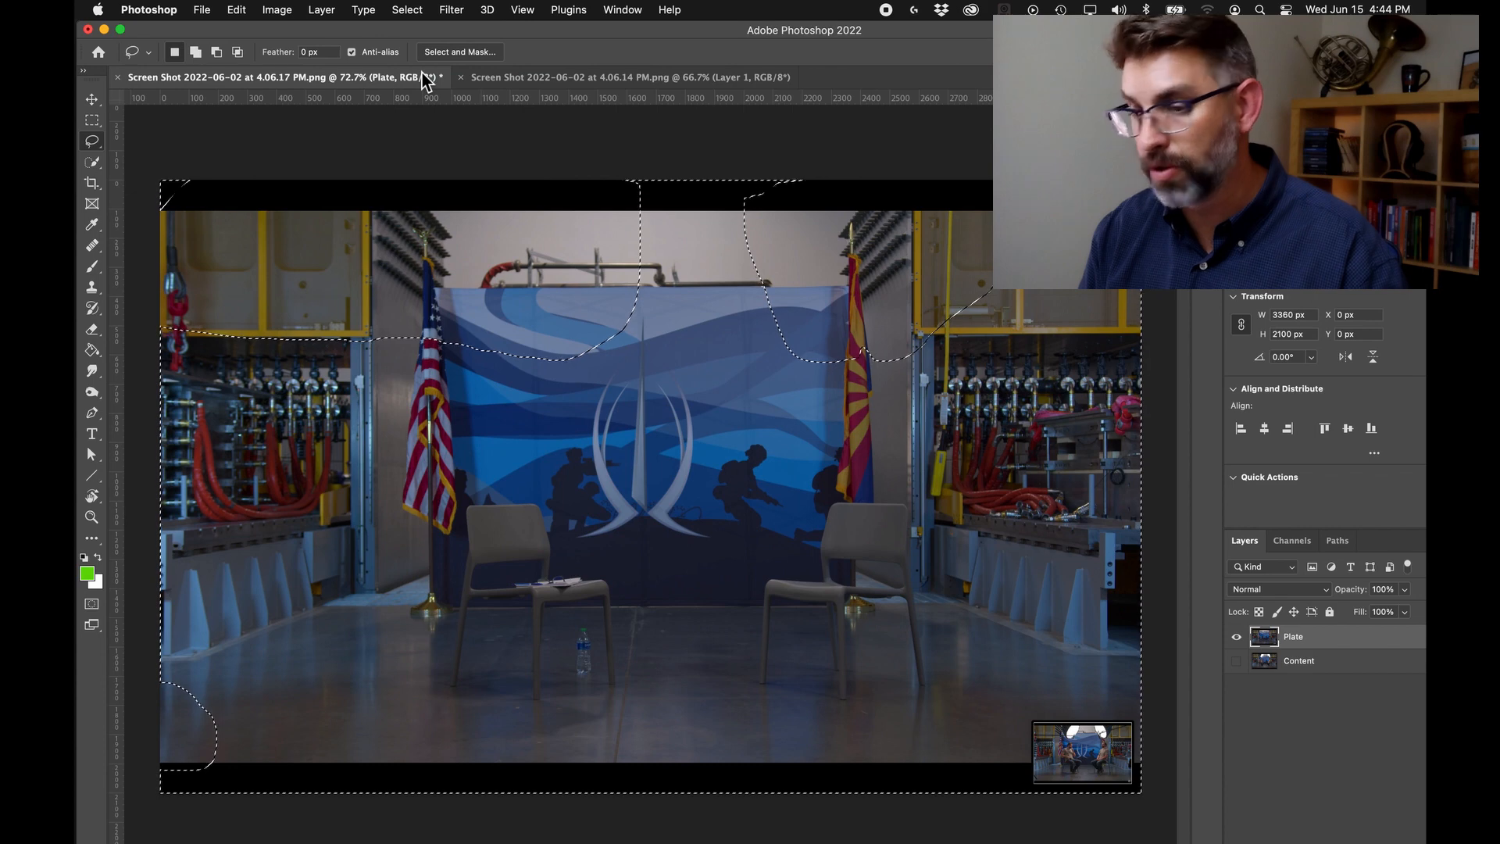
pyautogui.press('BackSpace')
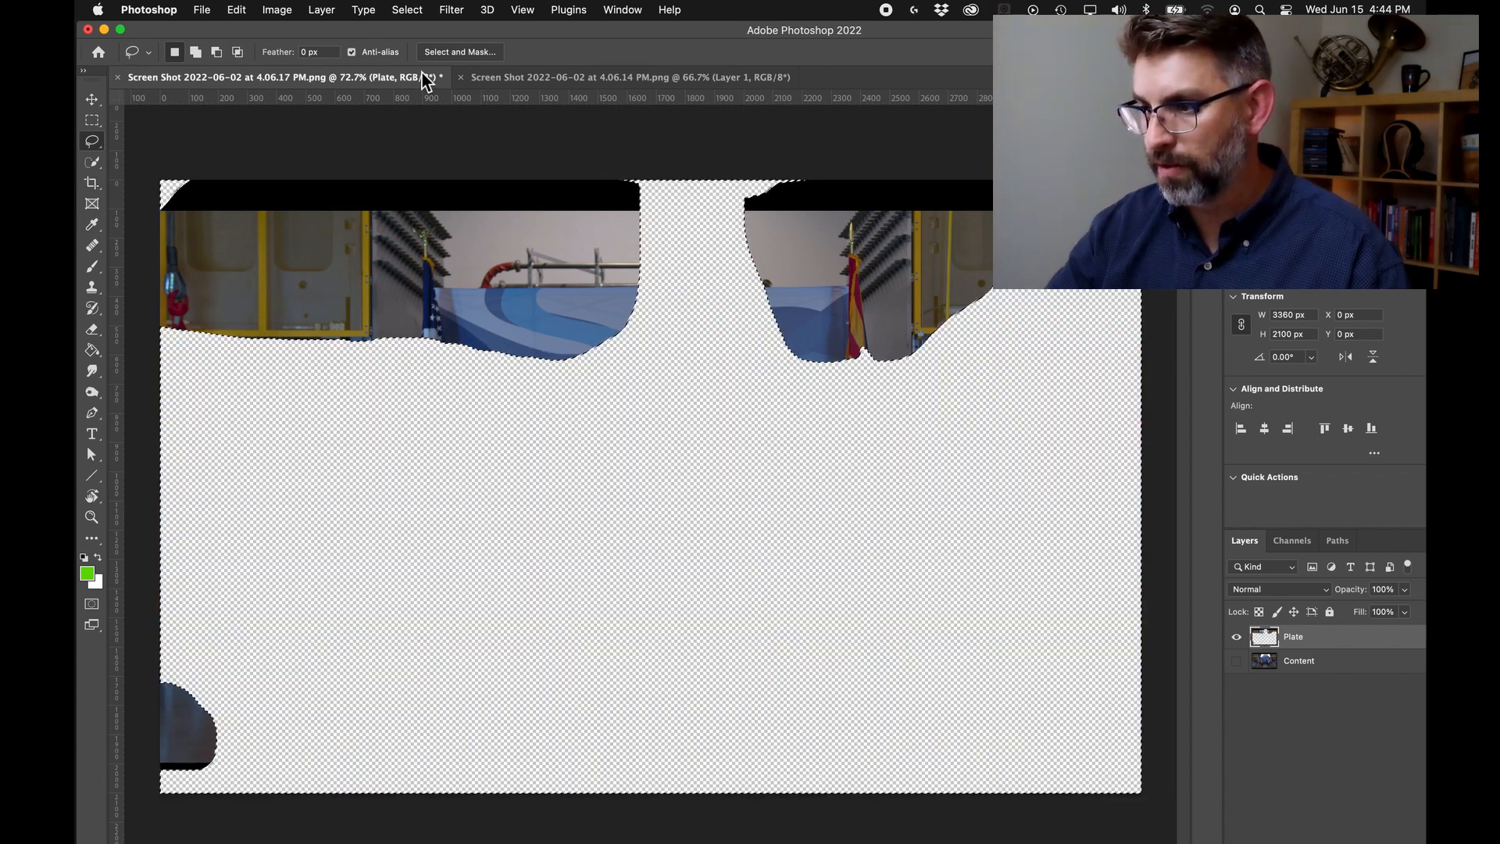
pyautogui.press('super+d')
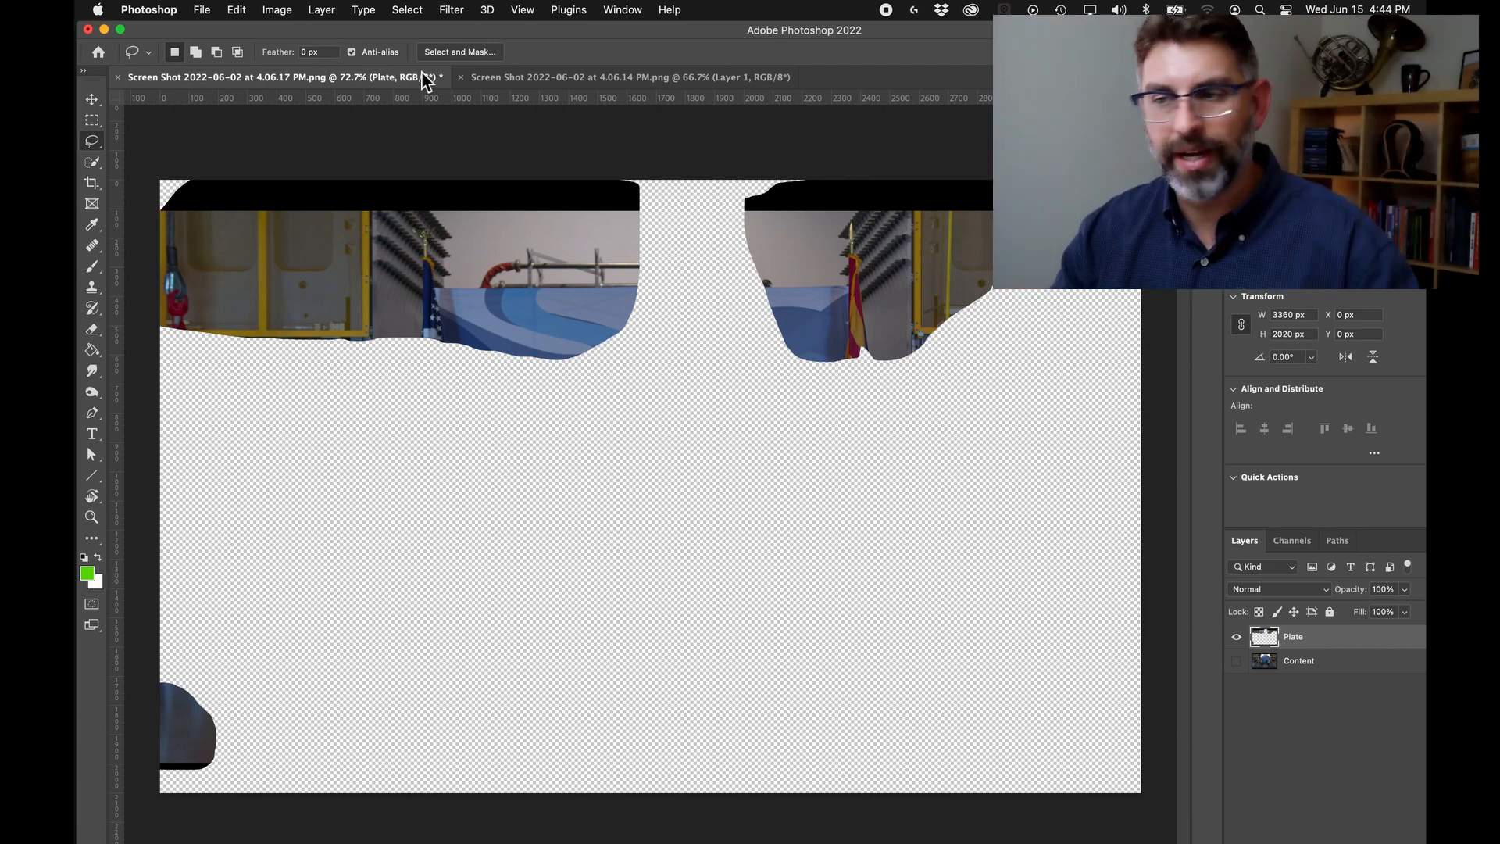
# Show the Content layer and toggle the Plate layer's visibility to compare the shot with and without the plate patches.
pyautogui.click(1237, 661)
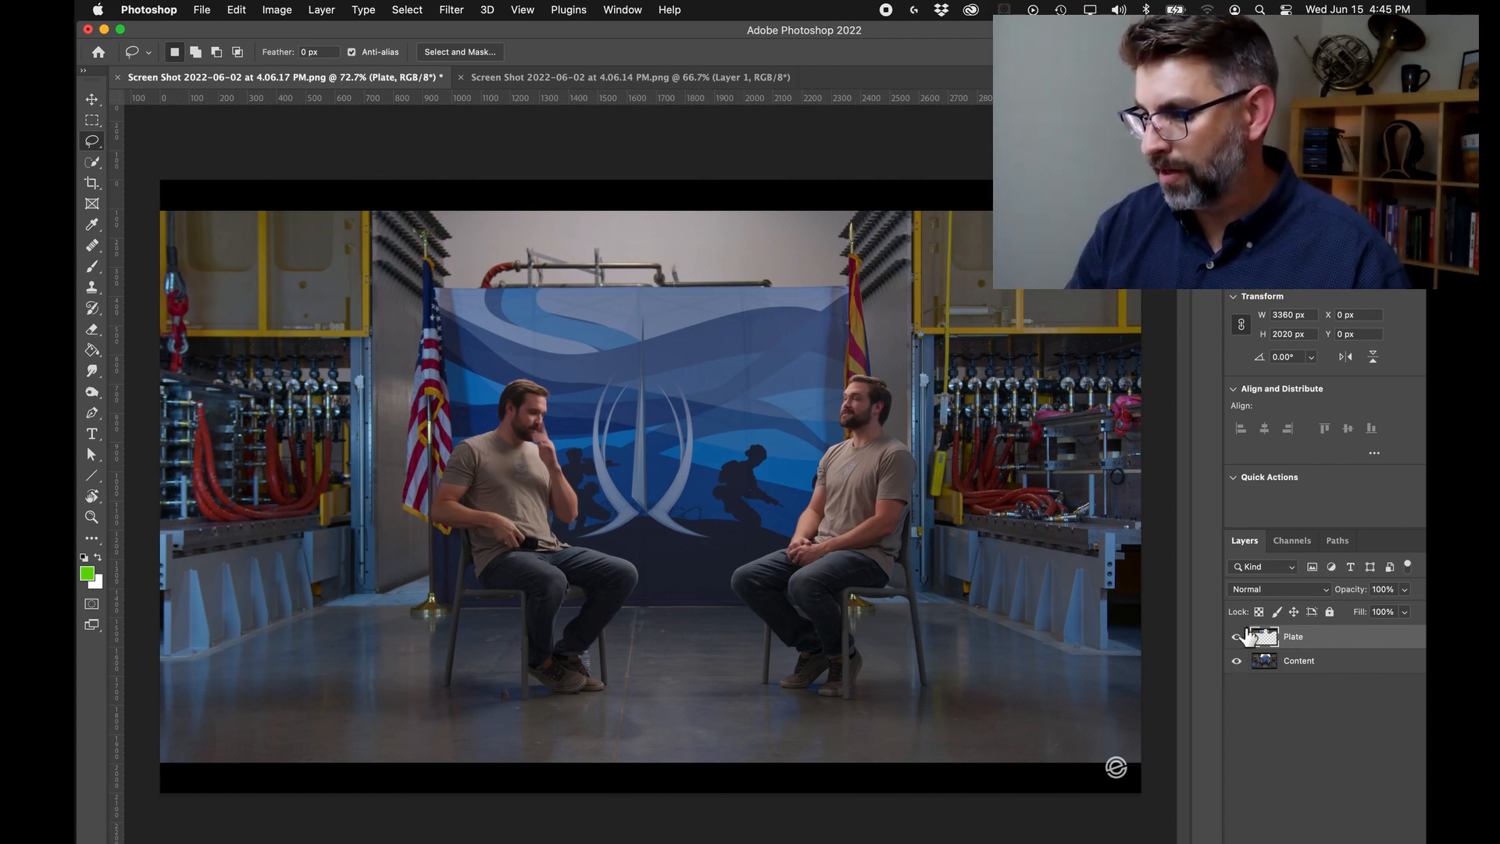
pyautogui.click(1236, 637)
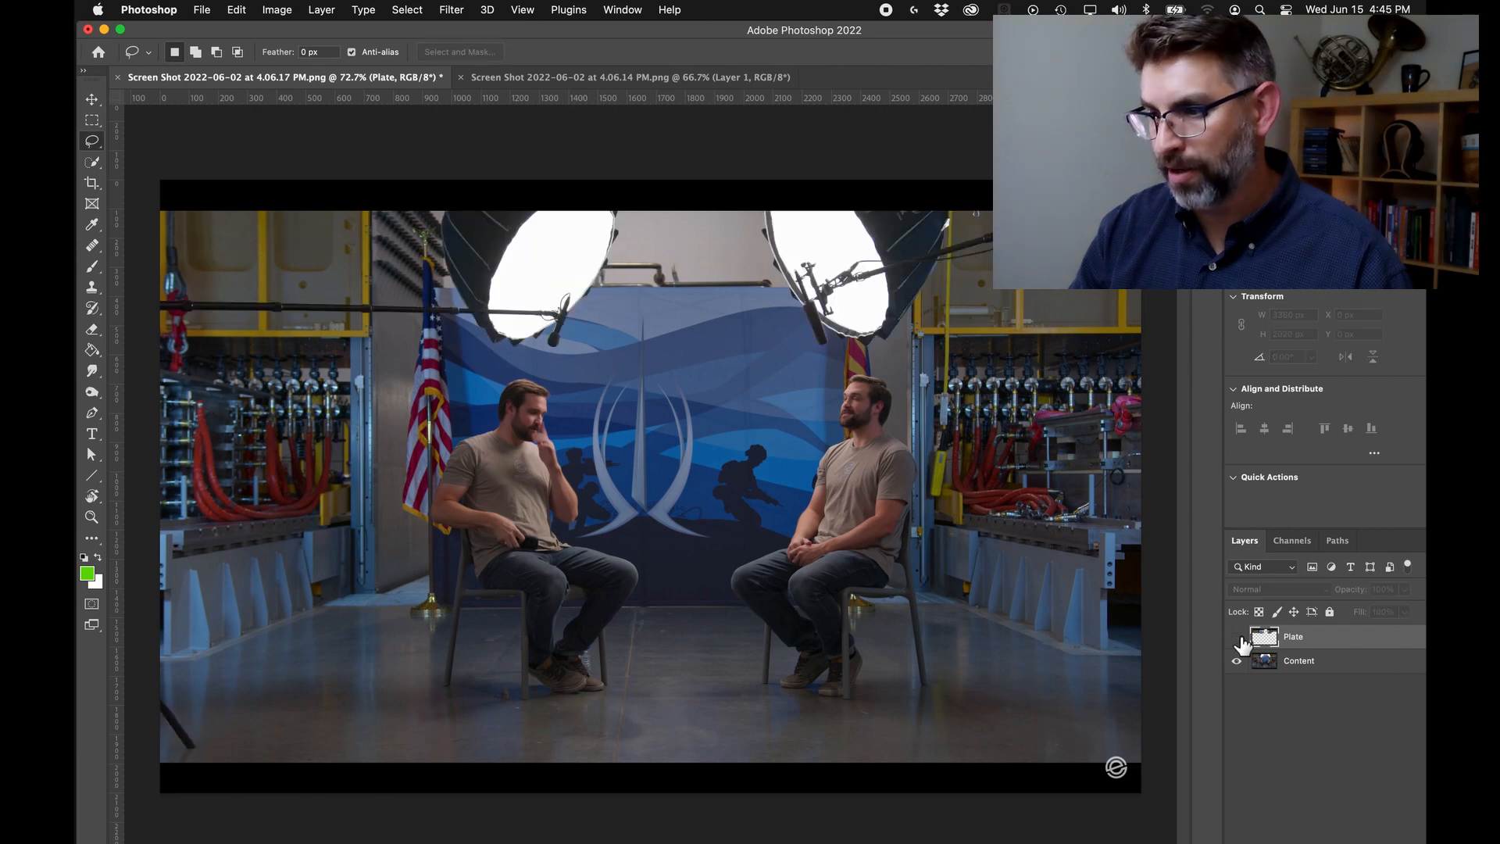
pyautogui.click(1237, 638)
pyautogui.click(1237, 638)
pyautogui.click(1237, 638)
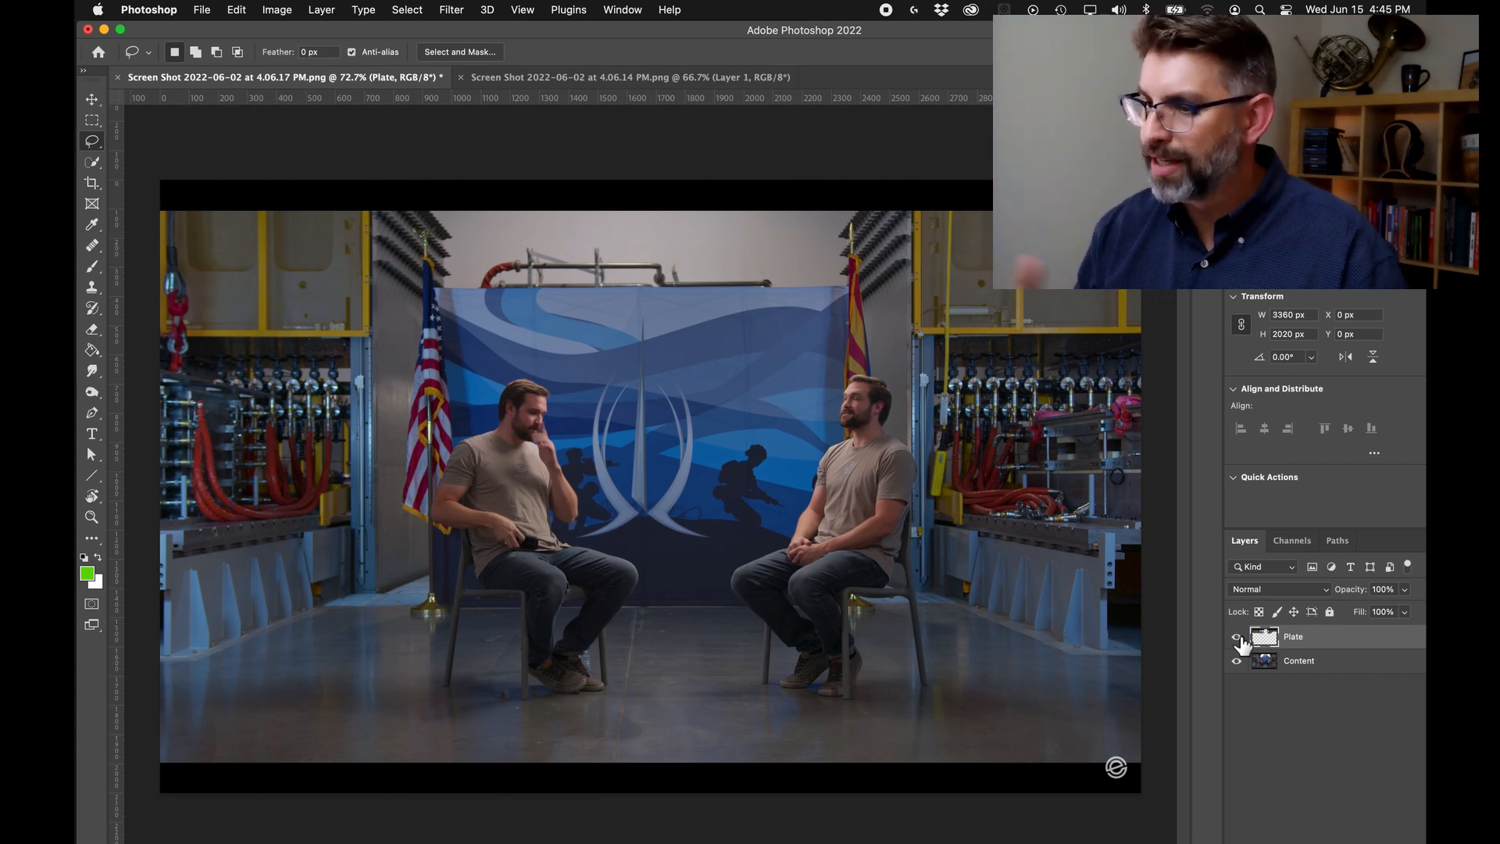
# Hide the Content layer and view the remaining Plate patches on their own.
pyautogui.click(1238, 637)
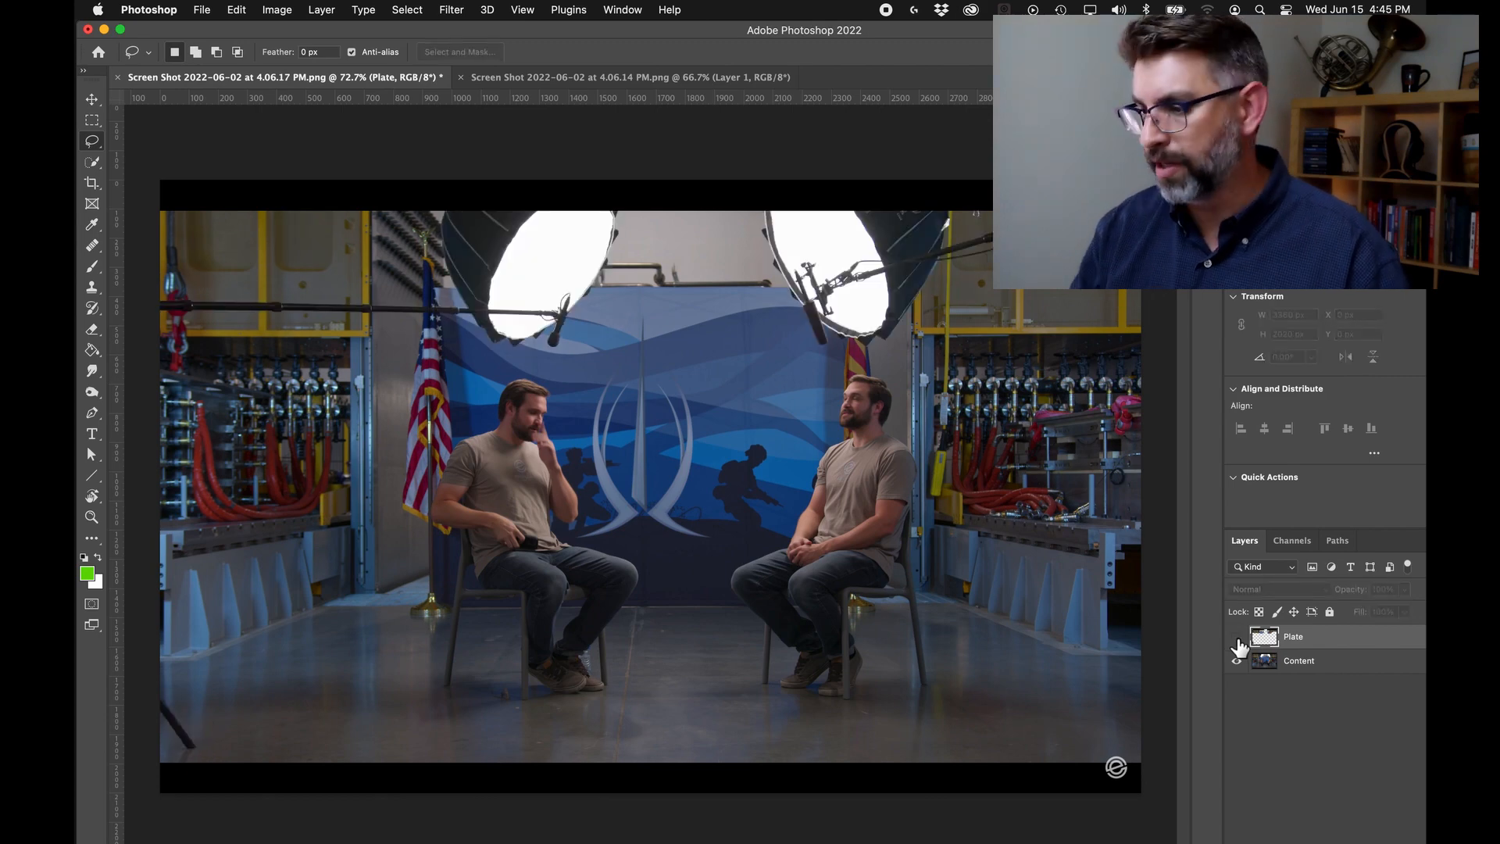
pyautogui.click(1238, 660)
pyautogui.click(1237, 638)
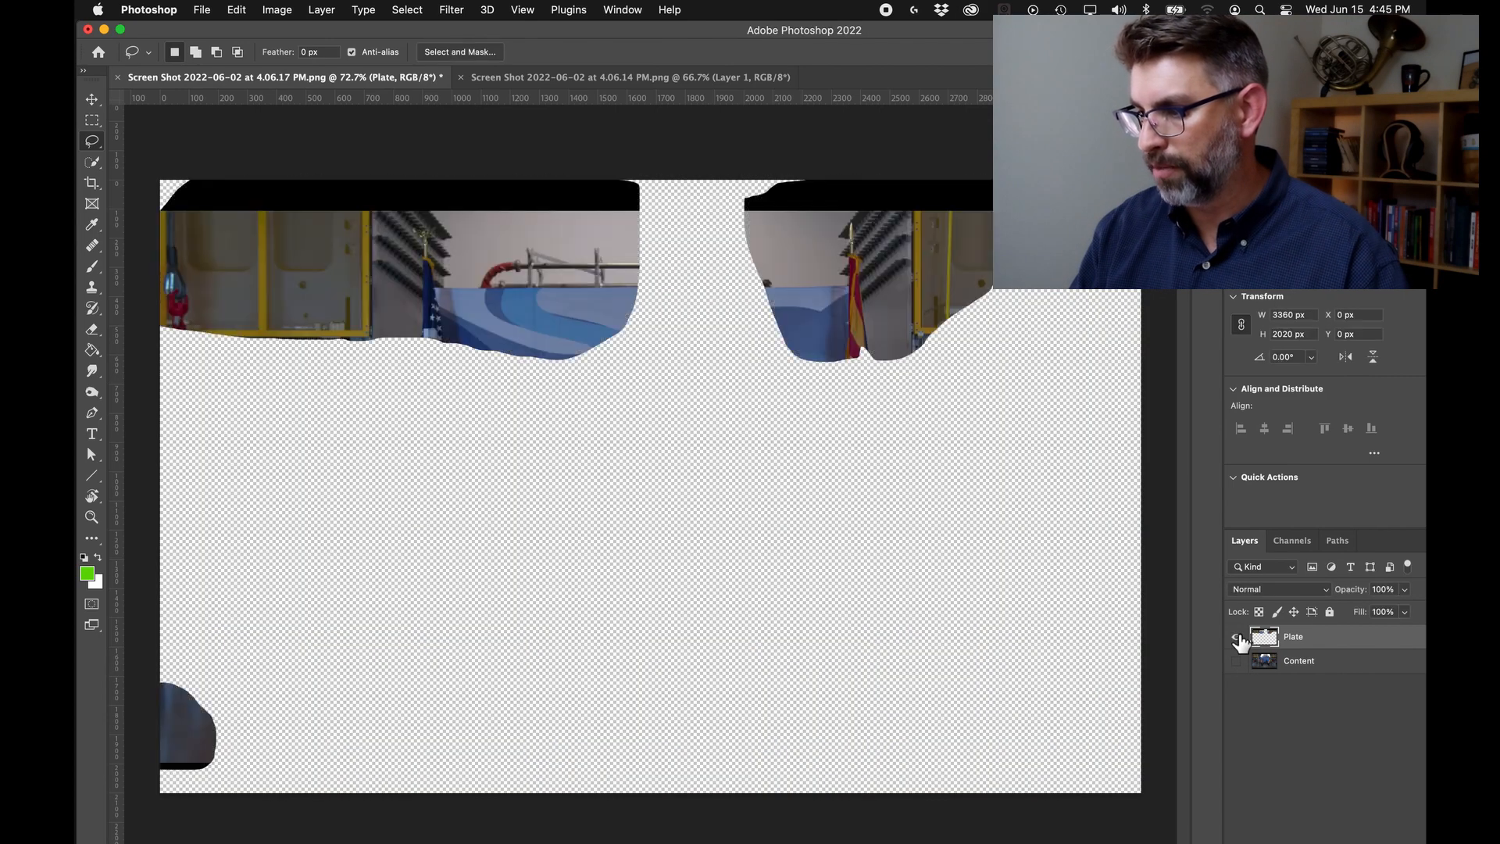